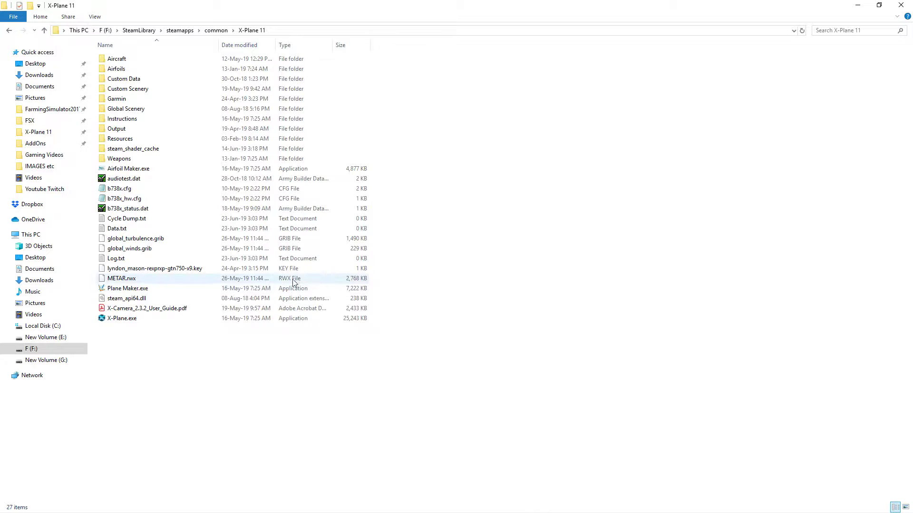
Go into Resources > plugins and select the installed Xchecklist plugin folder
double_click(129, 141)
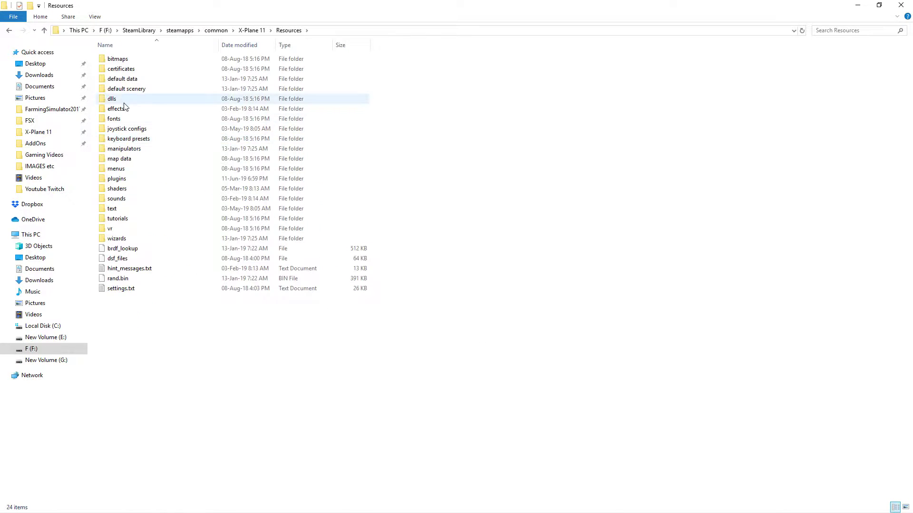
double_click(122, 184)
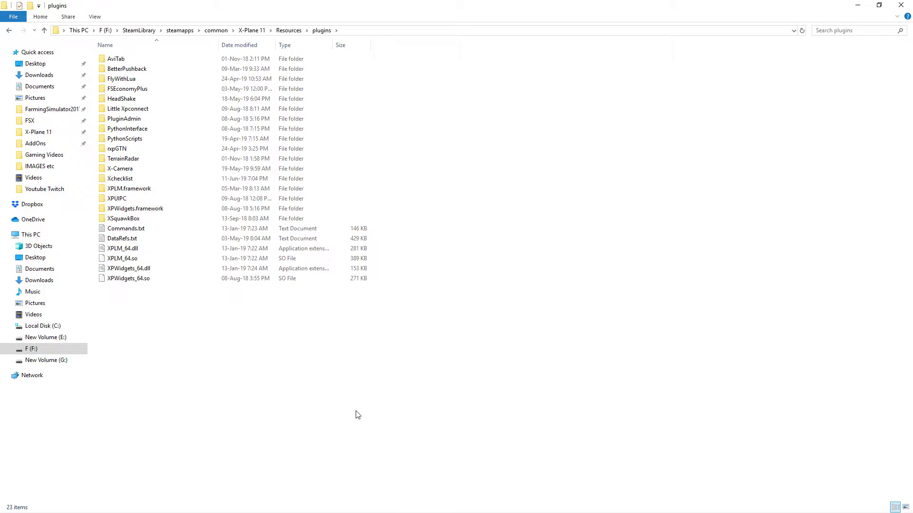
click(120, 179)
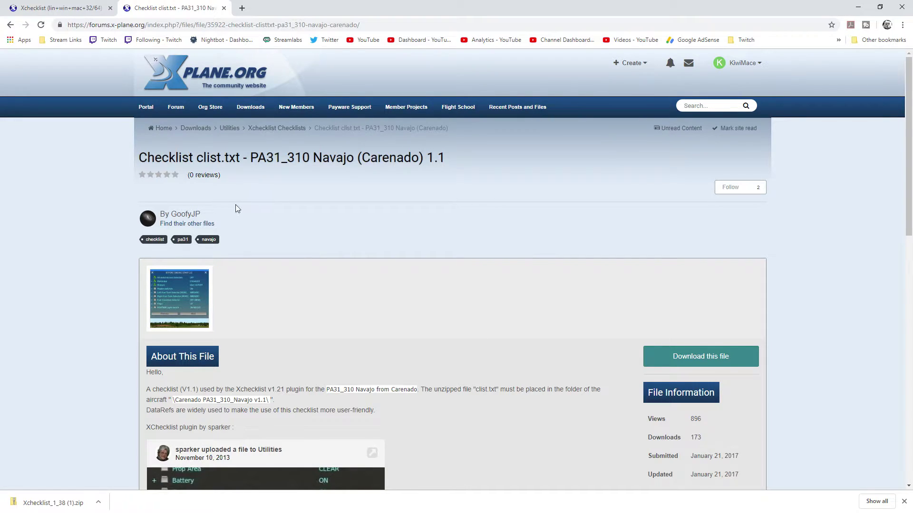
Highlight clist.txt in the PA31_310 Navajo page title and download the checklist file
drag(196, 157, 240, 157)
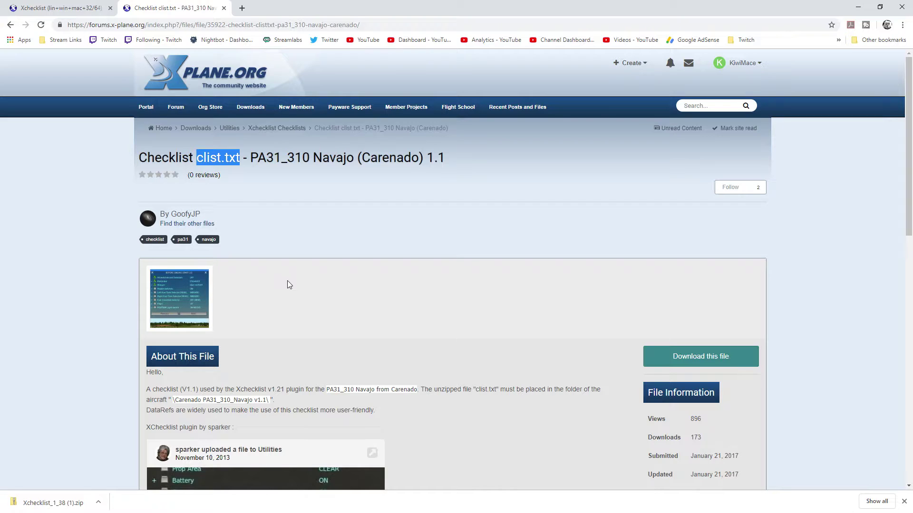
click(689, 355)
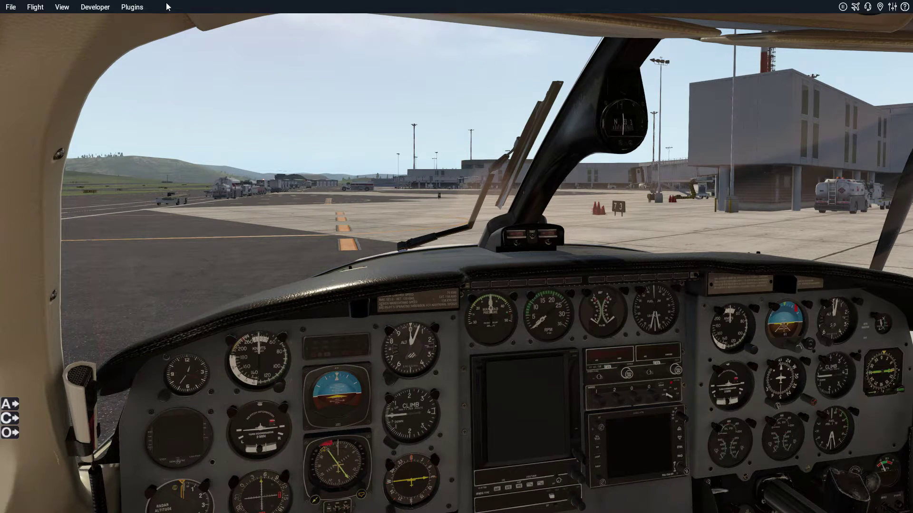
Choose Plugins > Xchecklist > Open CheckList to show the Navajo PREFLIGHT checklist
click(137, 7)
mouse_move(149, 113)
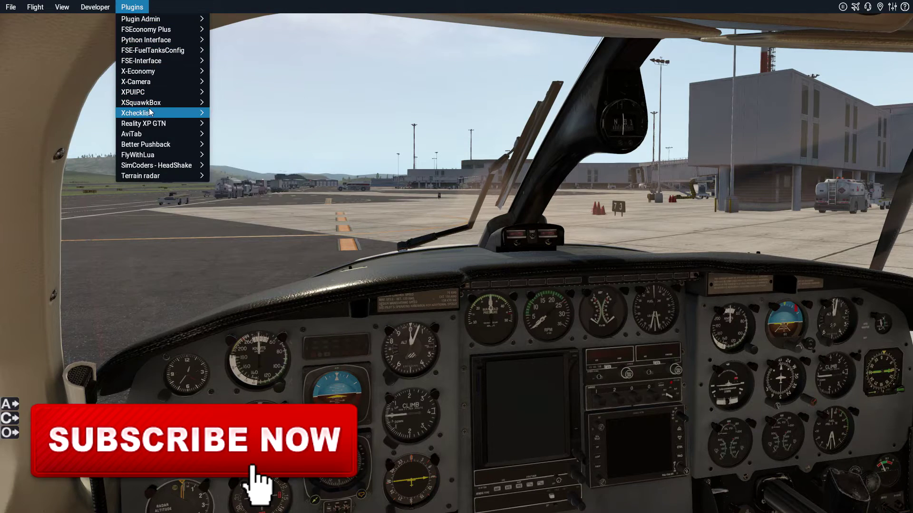
mouse_move(250, 114)
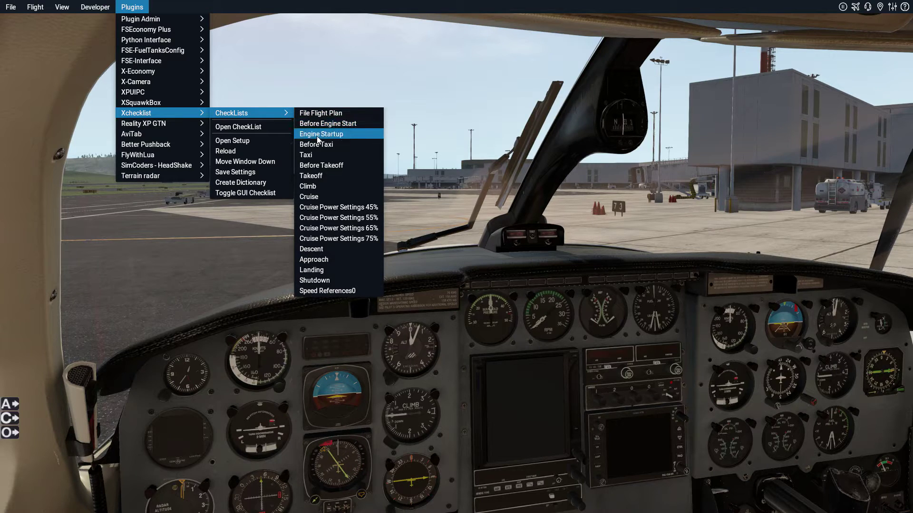
click(255, 128)
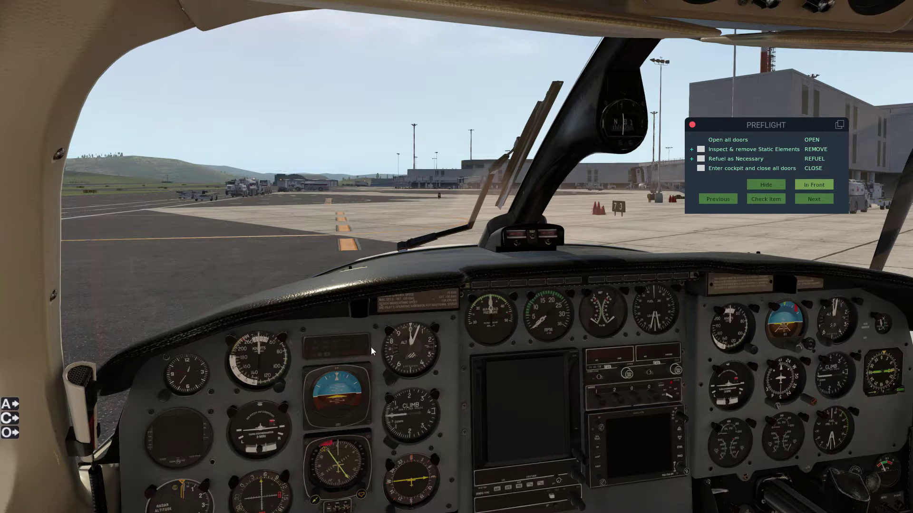
Bring up the Carenado camera/volume and aircraft options panels, then close camera/volume
click(11, 419)
click(11, 432)
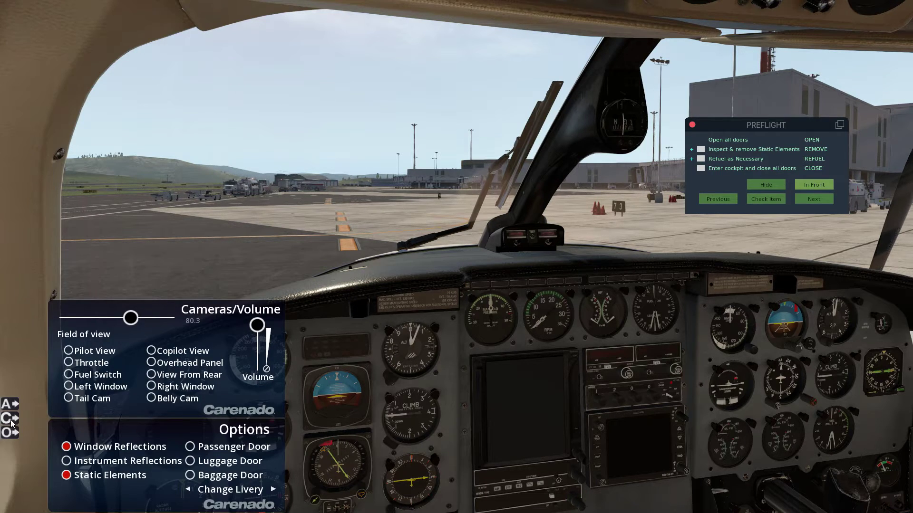
click(11, 422)
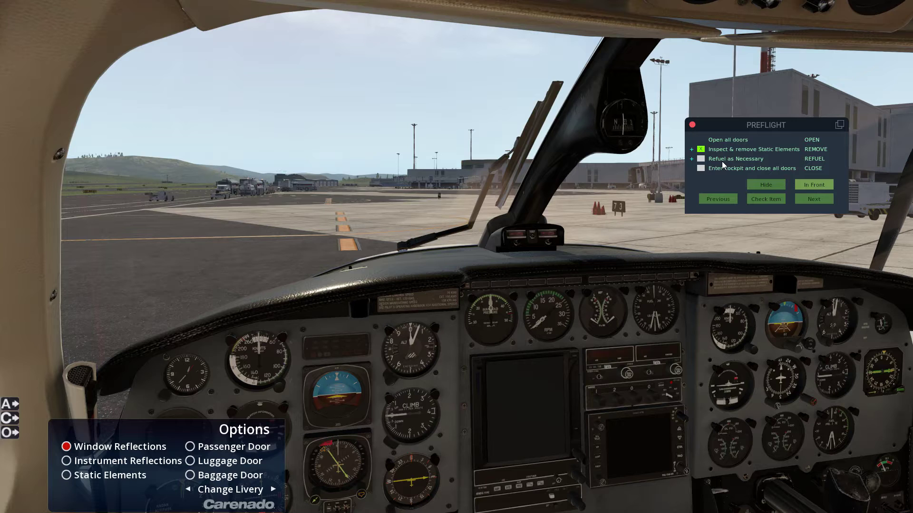
Tick Refuel as Necessary and the last PREFLIGHT item, advancing the checklist to FILE FLIGHT PLAN
click(701, 160)
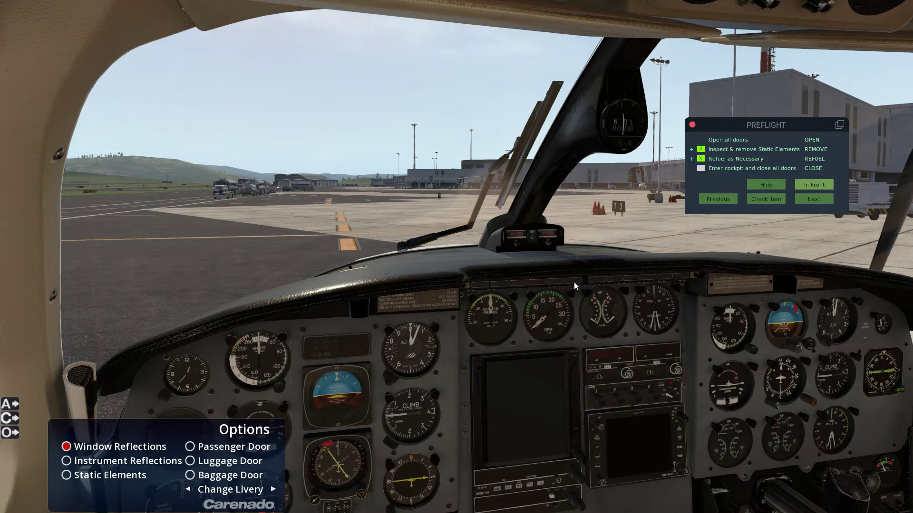
key(shift+5)
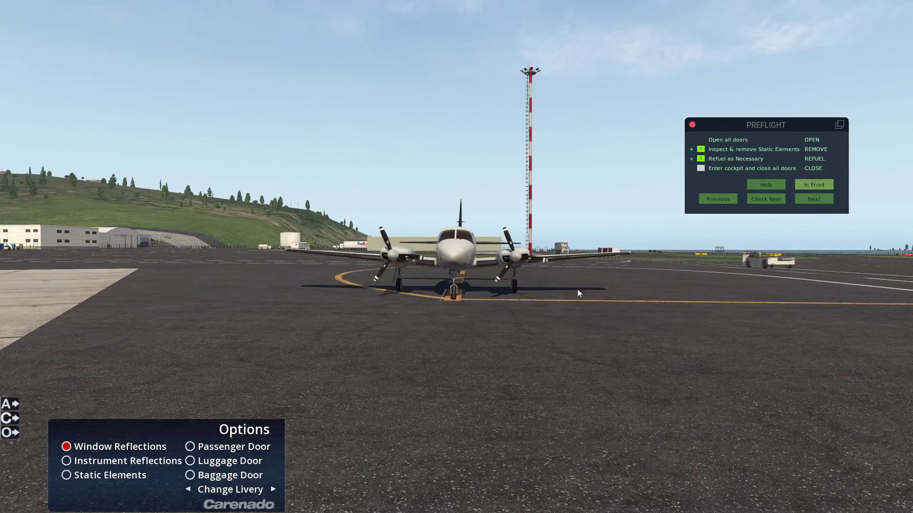
key(shift+9)
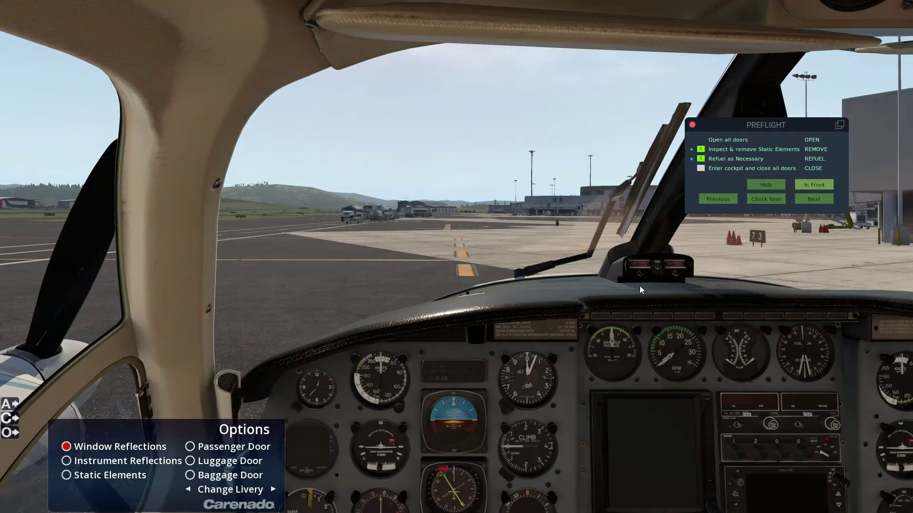
click(701, 169)
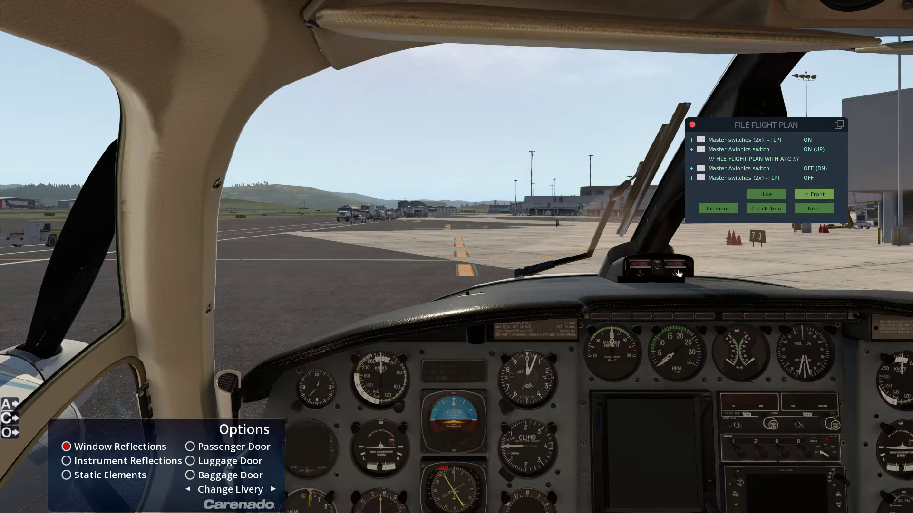
key(q)
drag(614, 288, 455, 398)
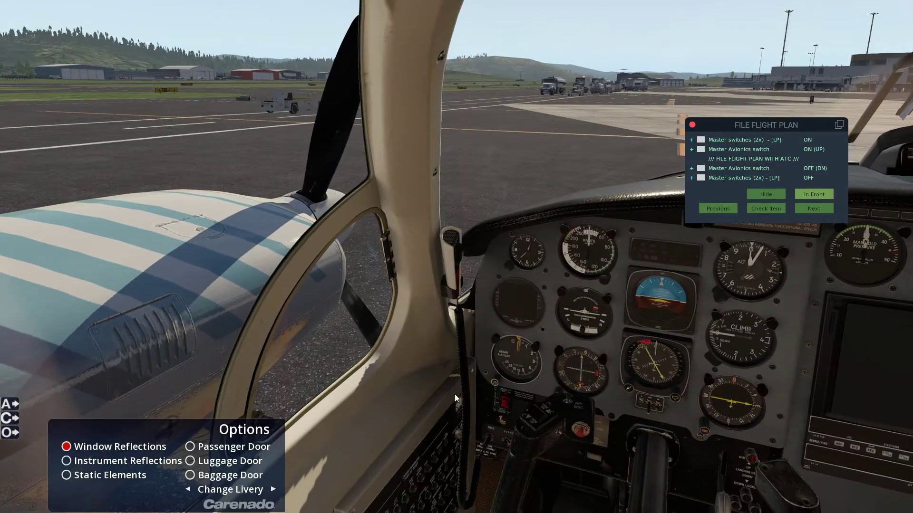
key(shift+9)
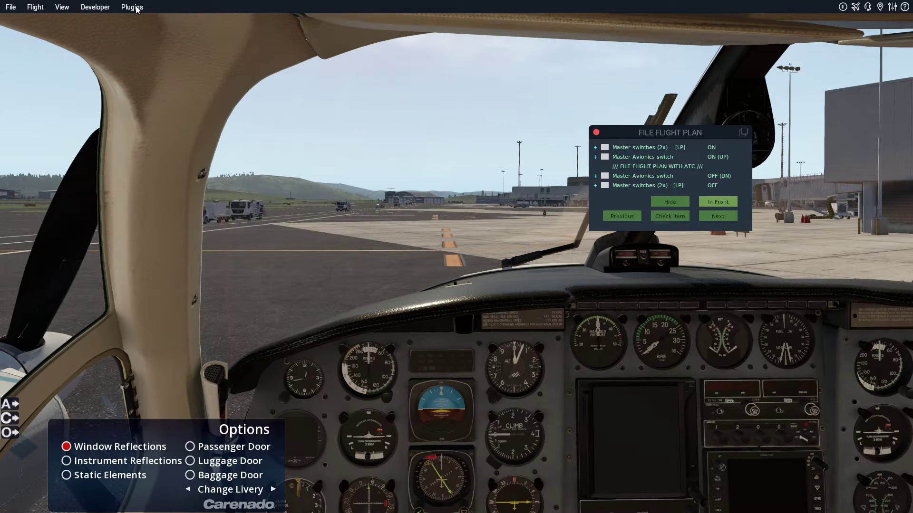
Save the Xchecklist setup so a small widget checklist appears, and reposition both checklist windows
click(134, 8)
mouse_move(157, 113)
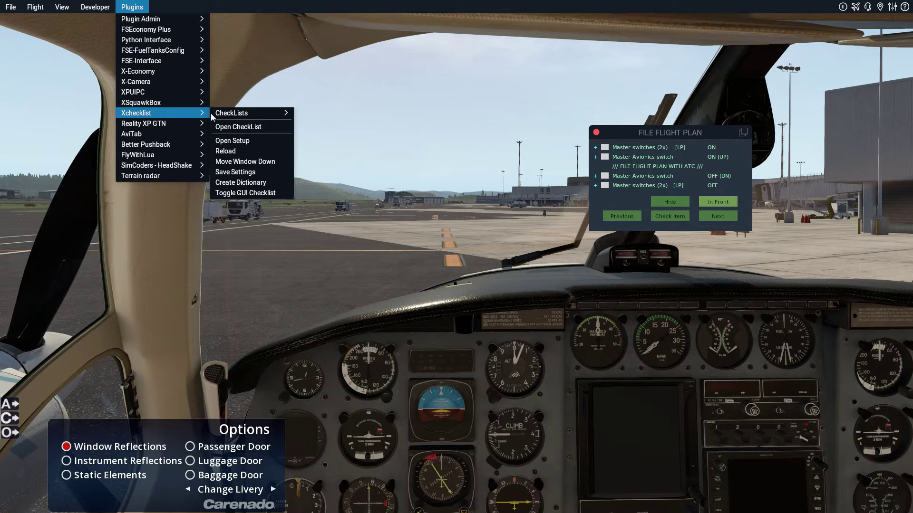
click(234, 140)
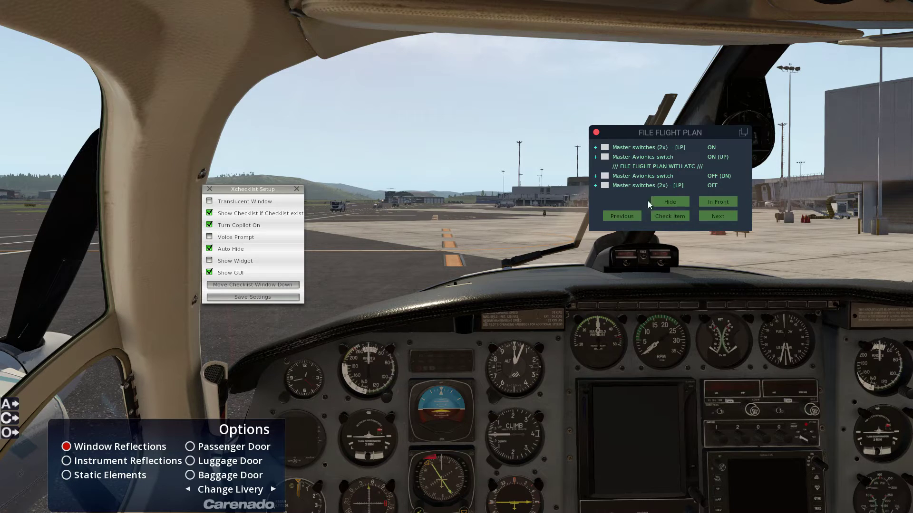
drag(623, 132, 586, 326)
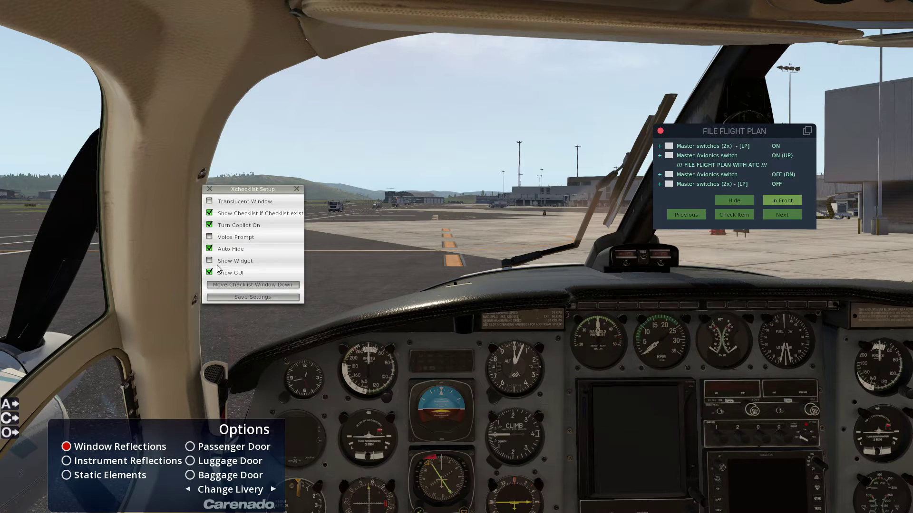
click(272, 298)
drag(437, 231, 505, 211)
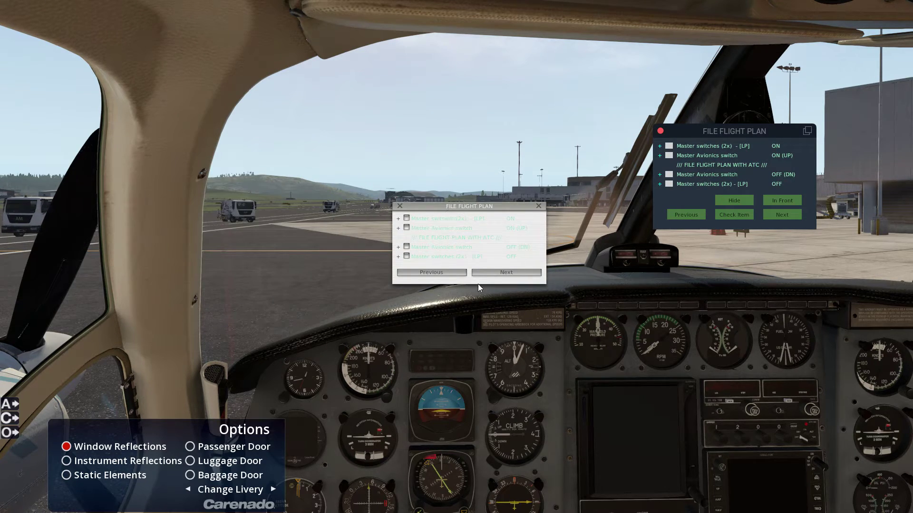
Reopen the Xchecklist setup and enable Translucent Window
mouse_move(228, 13)
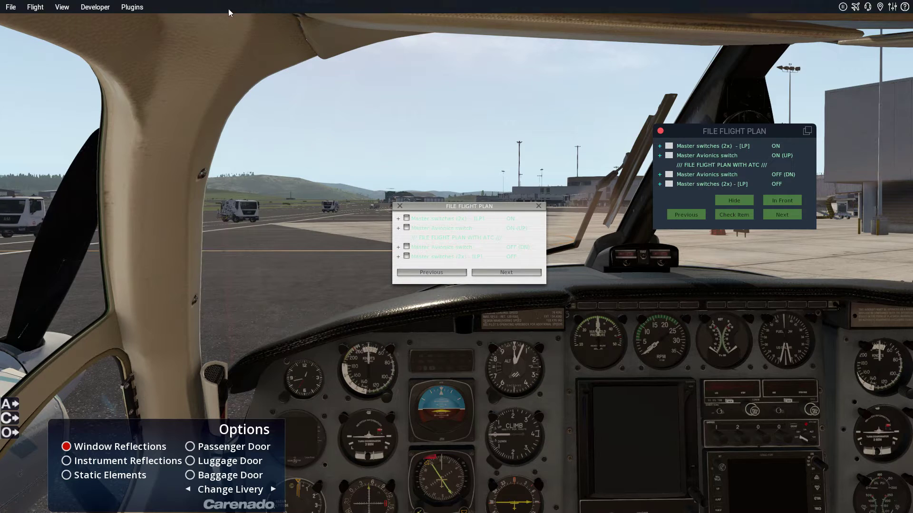
click(134, 7)
mouse_move(170, 113)
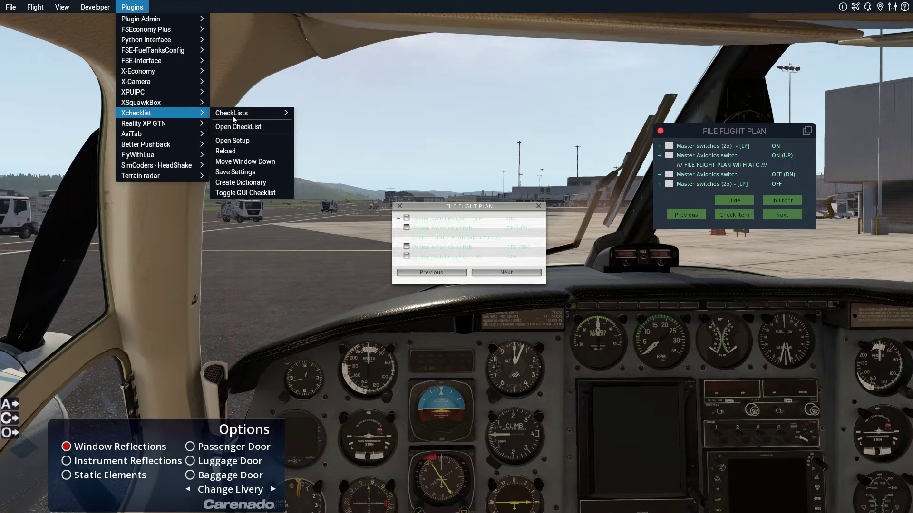
click(238, 141)
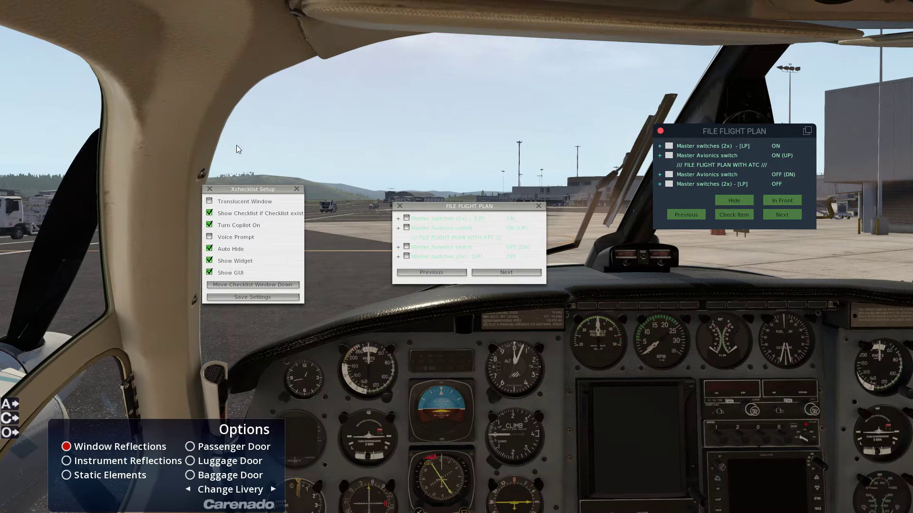
click(210, 202)
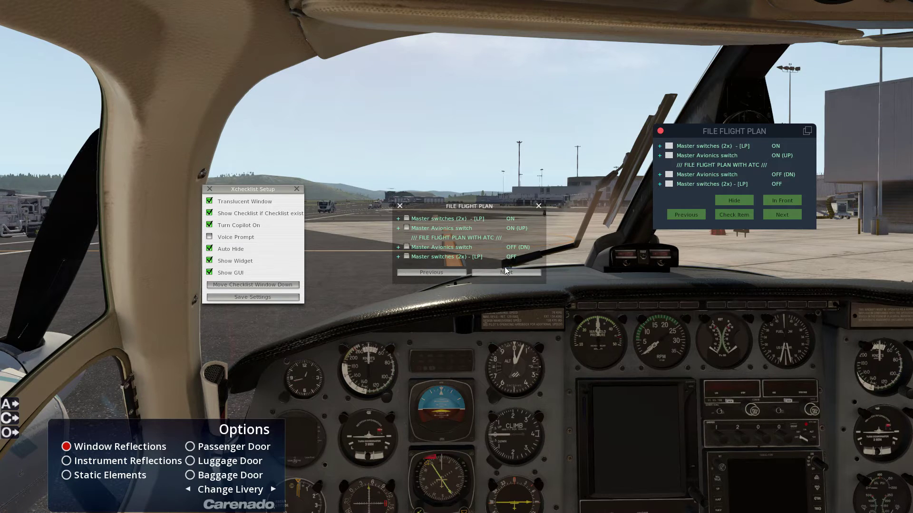
Close the small checklist window, untick Show Widget, tick Voice Prompt, and save settings
drag(464, 207, 449, 169)
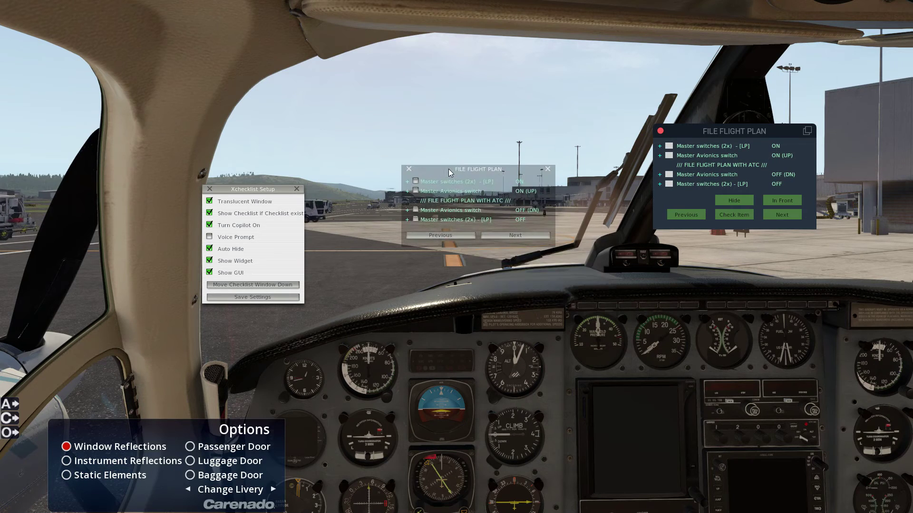
drag(473, 167, 532, 138)
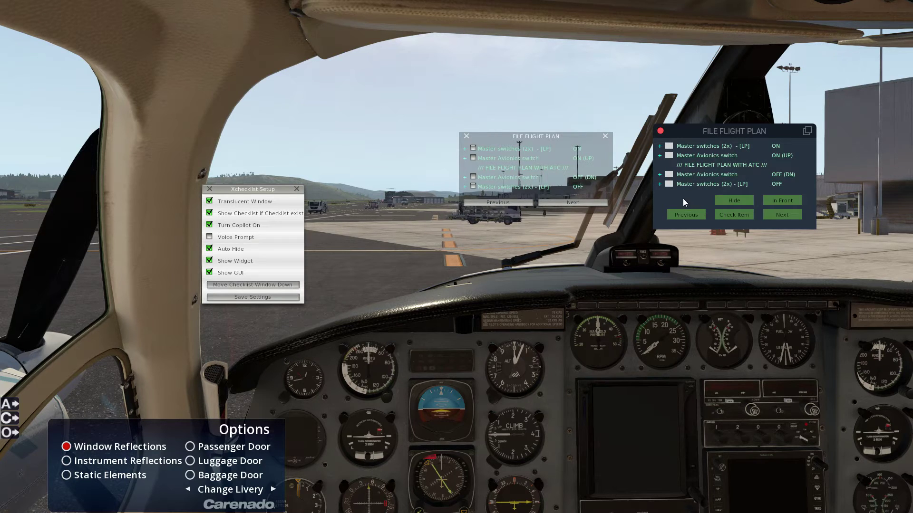
click(604, 136)
click(210, 261)
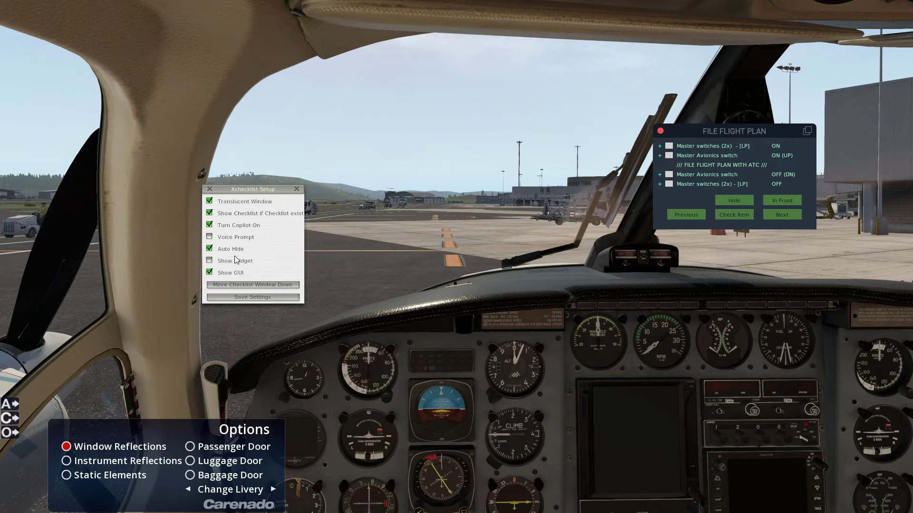
click(208, 237)
click(255, 297)
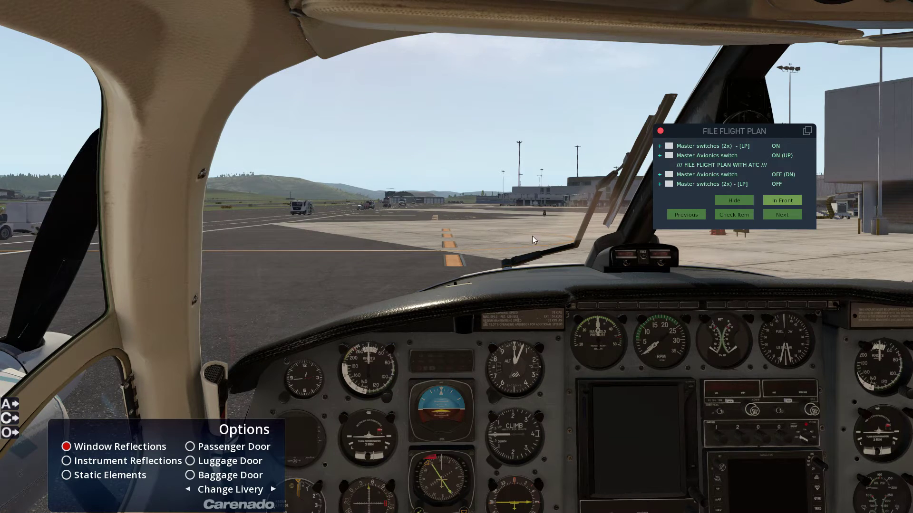
drag(587, 173, 450, 302)
Turn on the master switches, ticking the first FILE FLIGHT PLAN item
scroll(450, 303, up, 3)
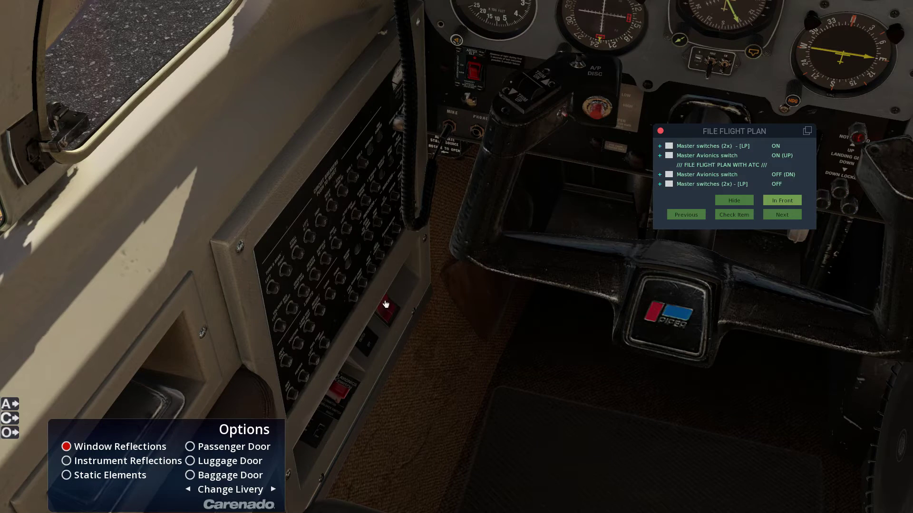
drag(386, 304, 413, 322)
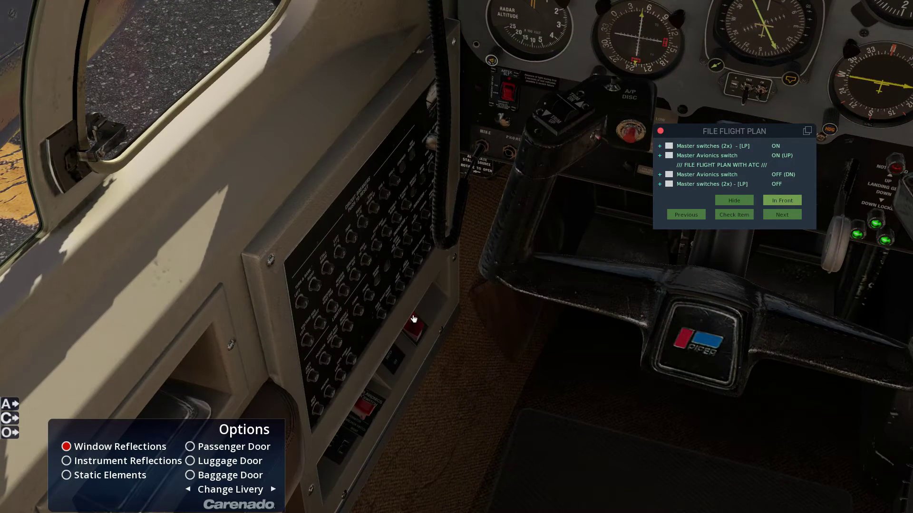
click(415, 318)
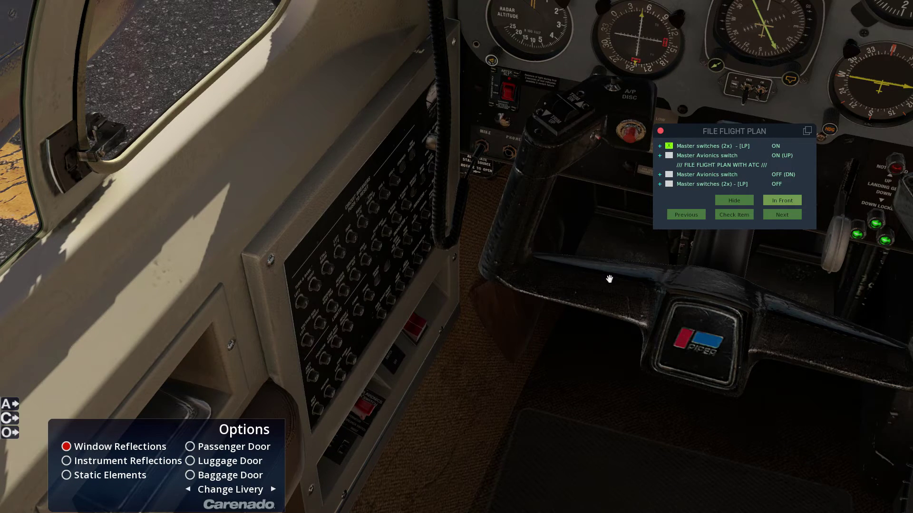
Hide the yoke and turn on the avionics master switch, then return to the forward view
key(shift+9)
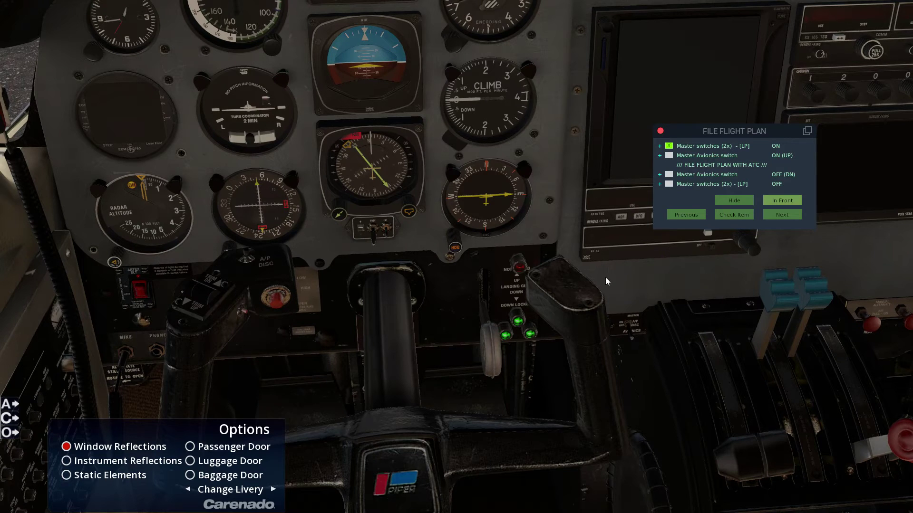
key(shift+2)
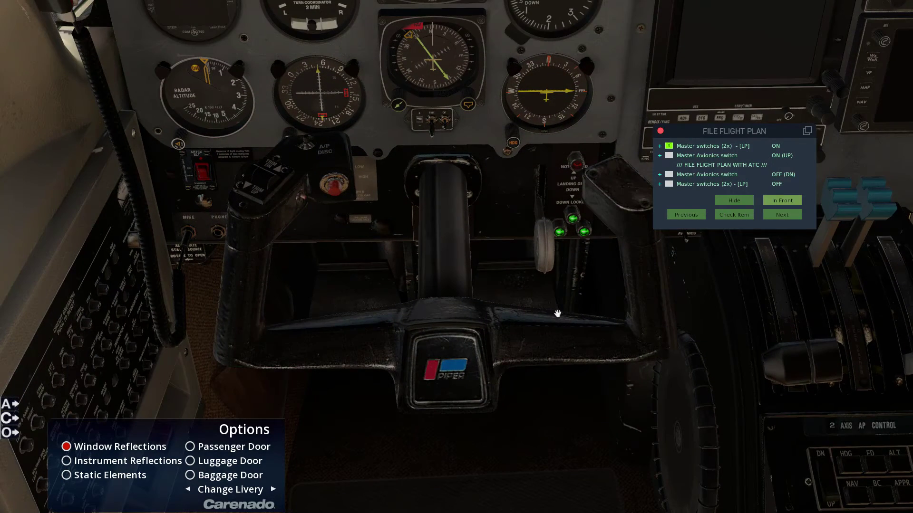
click(565, 312)
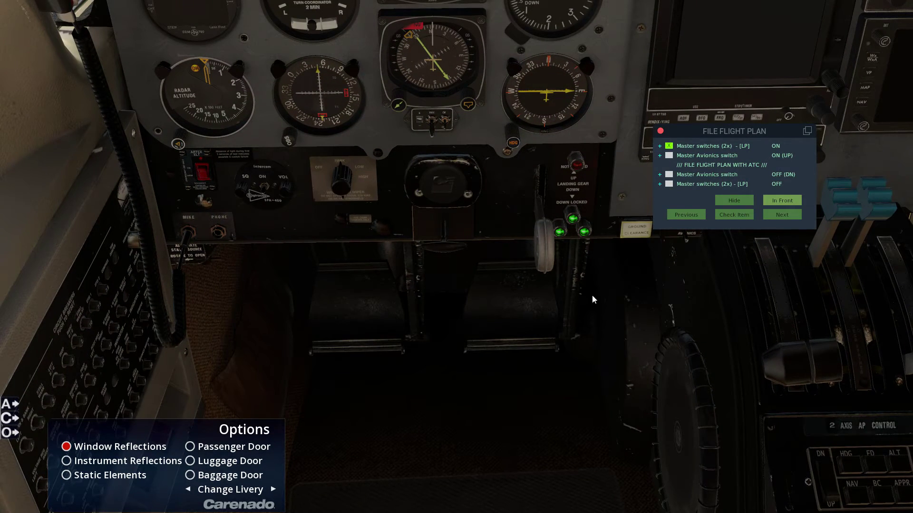
key(Up)
click(703, 296)
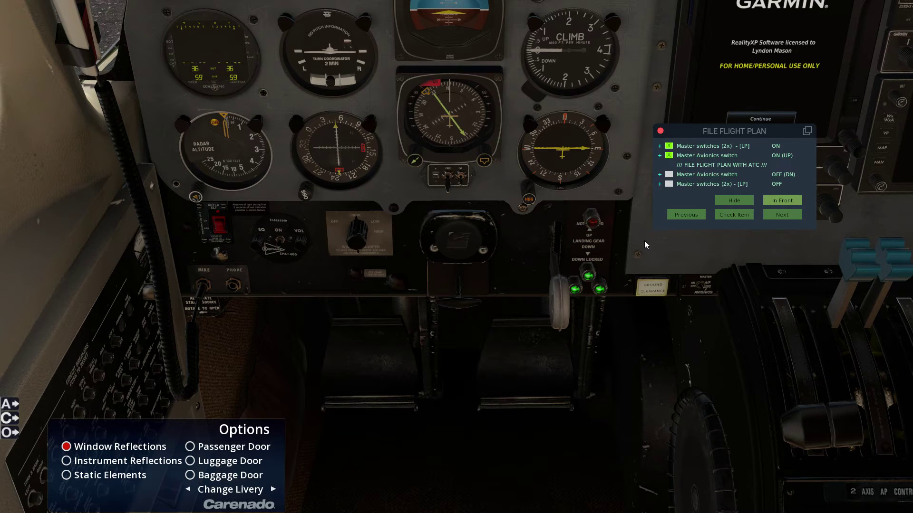
key(KP_8)
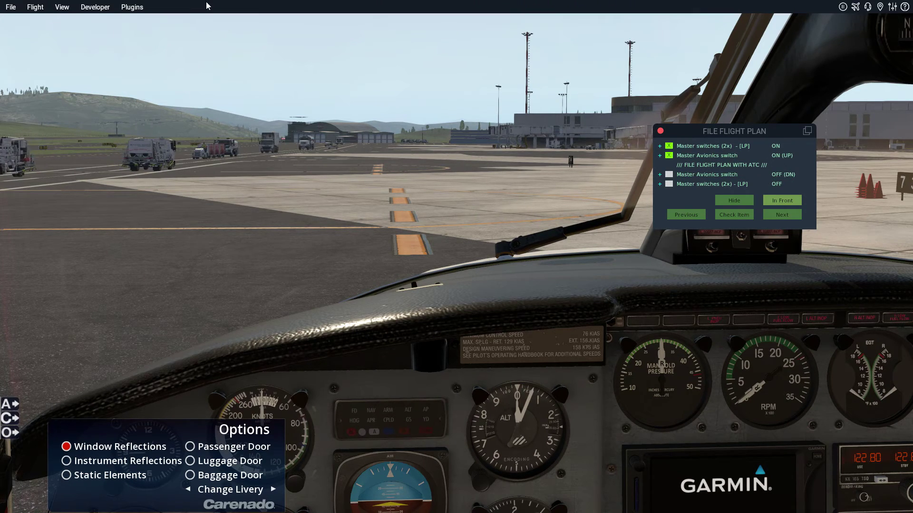
Reopen the Xchecklist setup and save its settings with FILE FLIGHT PLAN still showing
click(142, 8)
click(406, 115)
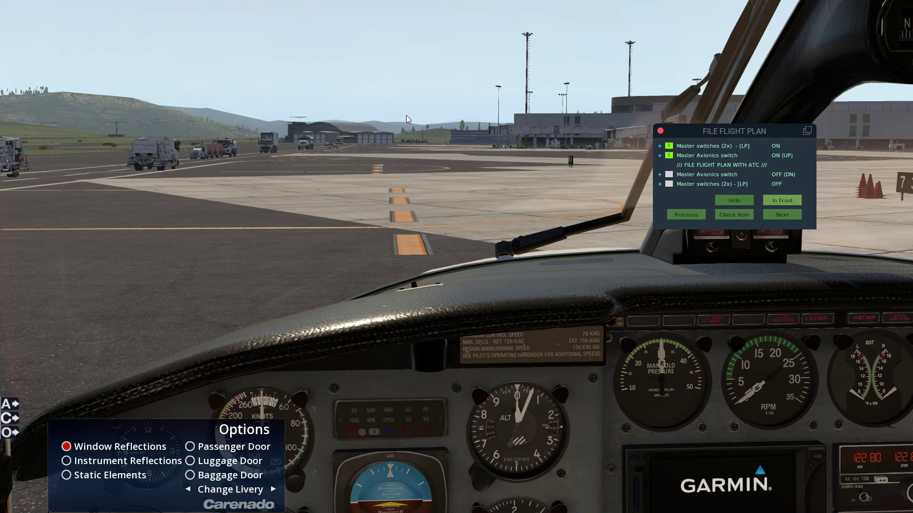
click(132, 6)
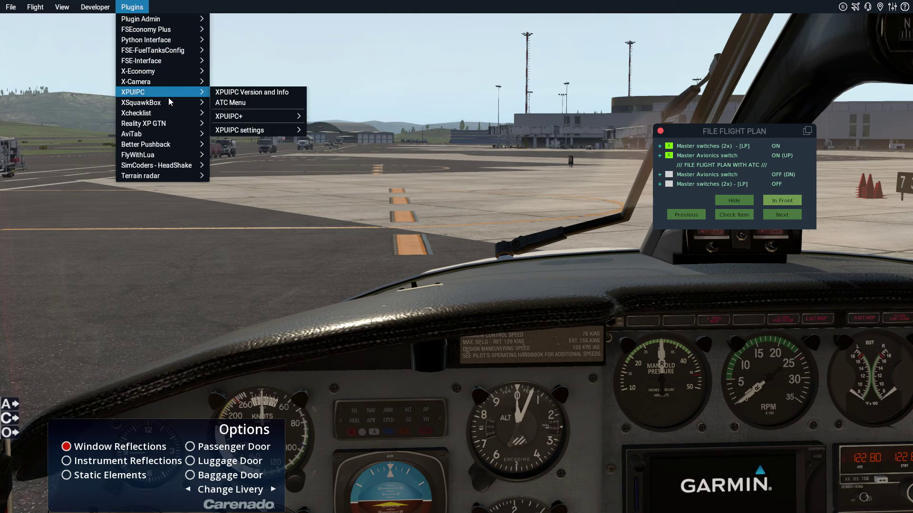
mouse_move(159, 113)
click(242, 145)
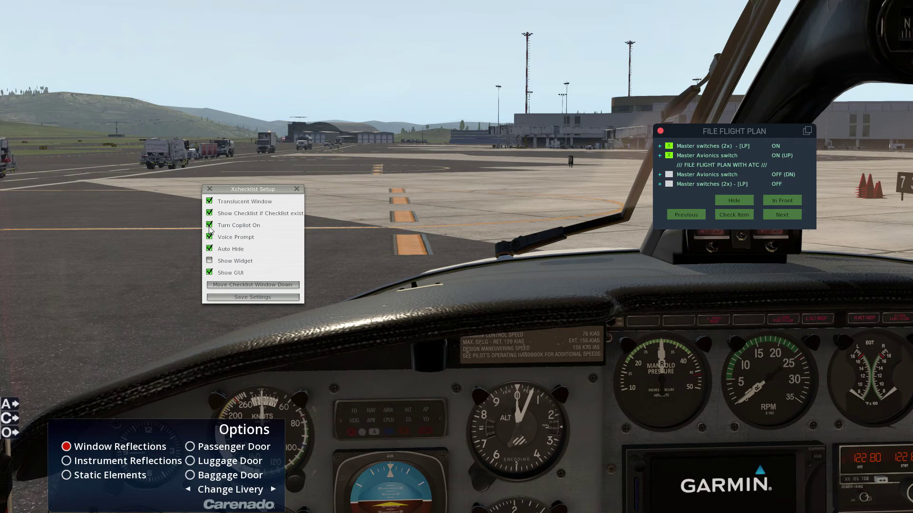
click(252, 297)
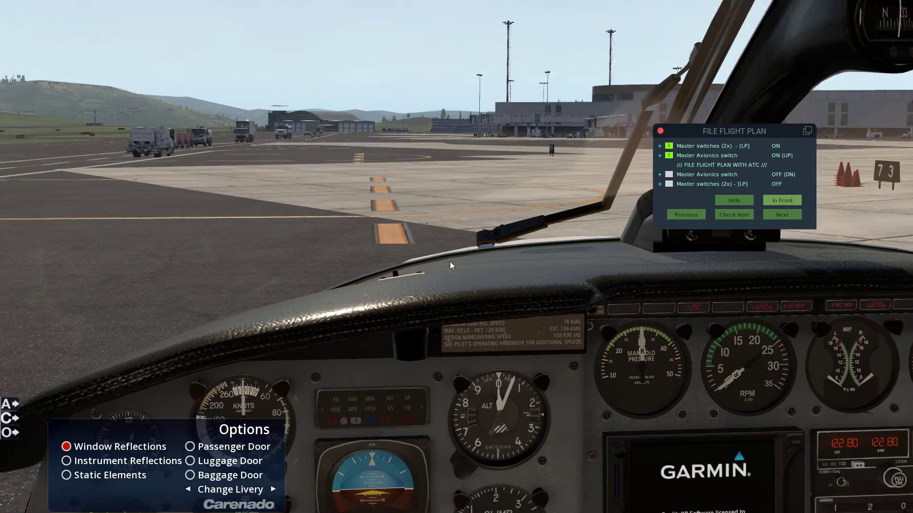